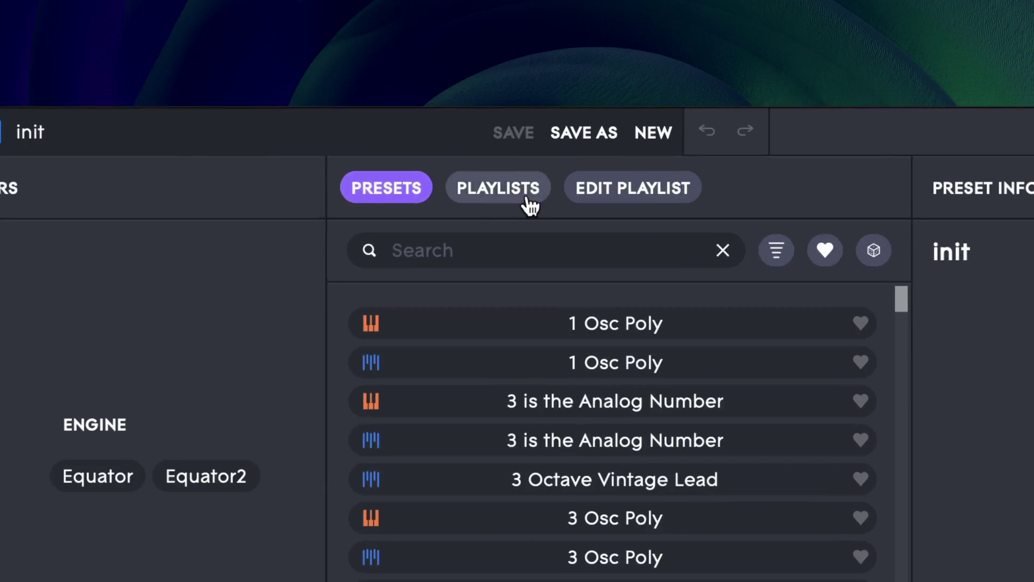
# - Browse presets by playlist and select the Natural Acoustic MPE playlist
pyautogui.click(495, 194)
pyautogui.click(585, 100)
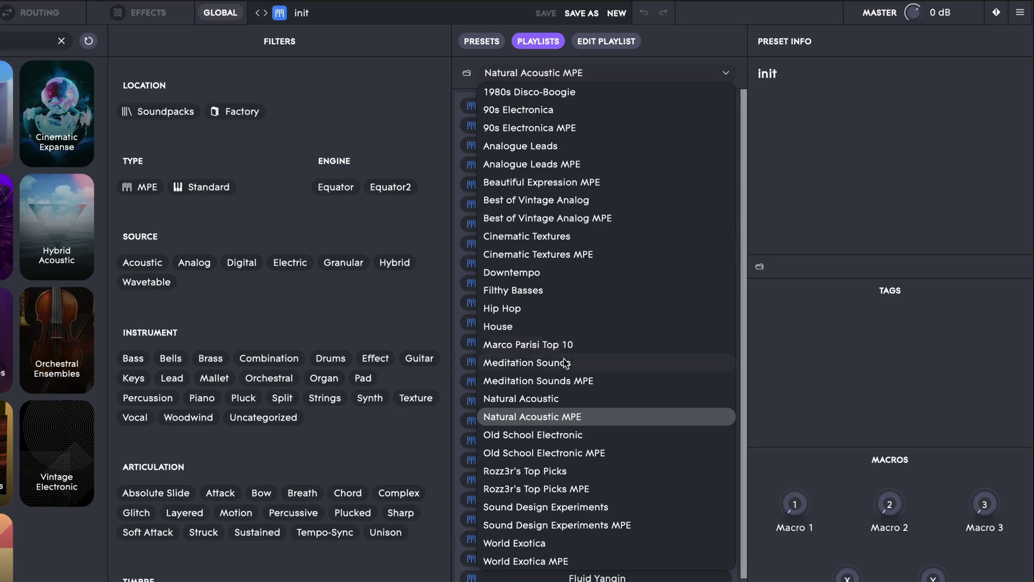
pyautogui.click(569, 424)
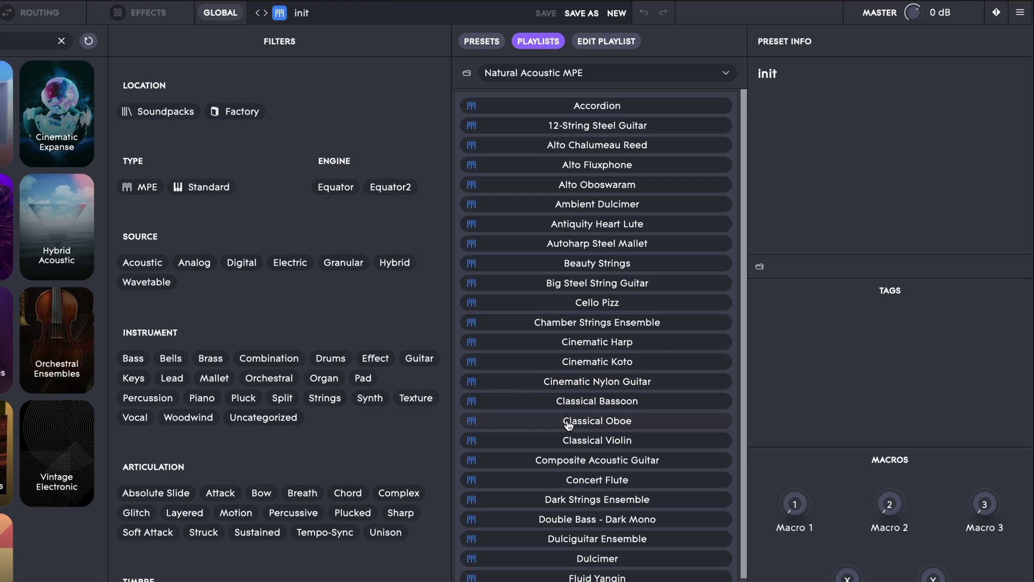
pyautogui.scroll(-2, 569, 423)
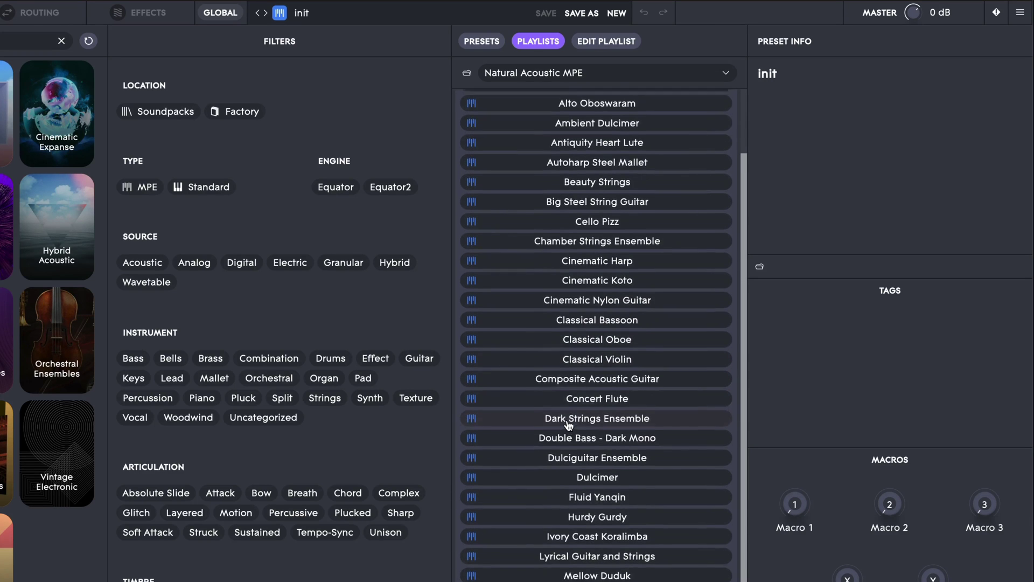
# - Try the Woodwind and Strings filters, then clear both to show all presets
pyautogui.click(192, 419)
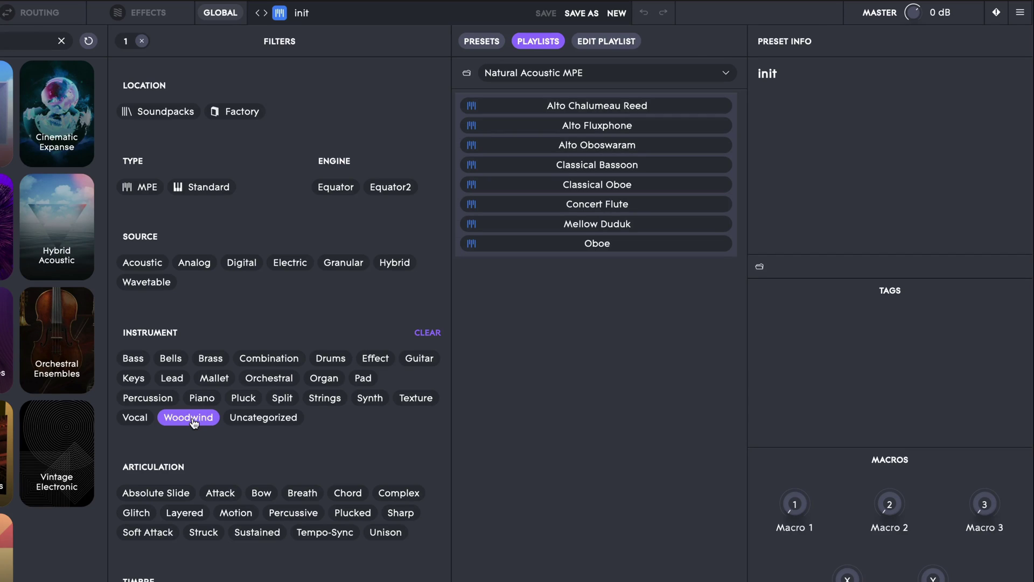
pyautogui.click(192, 419)
pyautogui.click(328, 400)
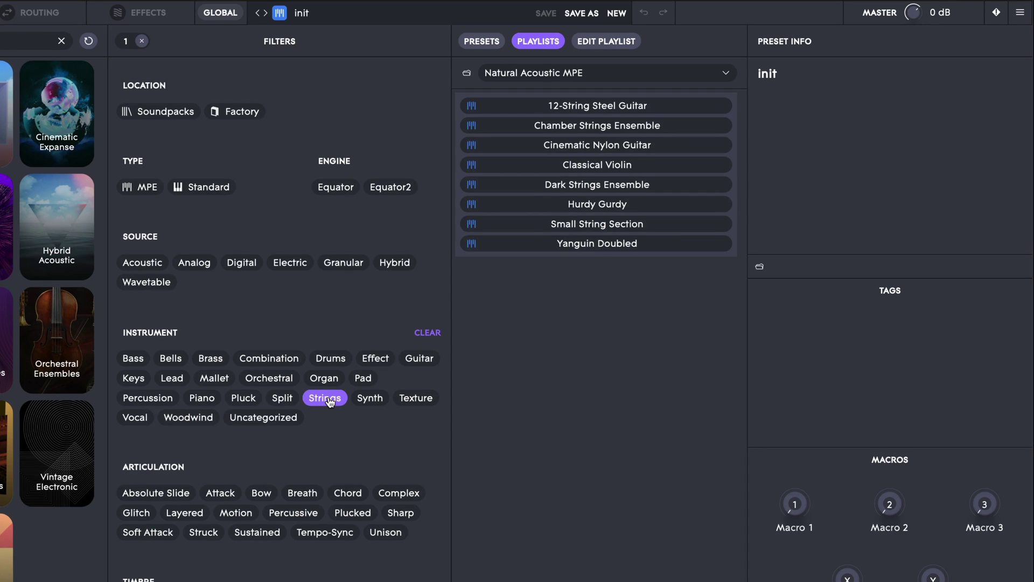
pyautogui.click(326, 399)
# - Create a new empty playlist named 'My awesome playlist' in the playlist editor
pyautogui.click(616, 47)
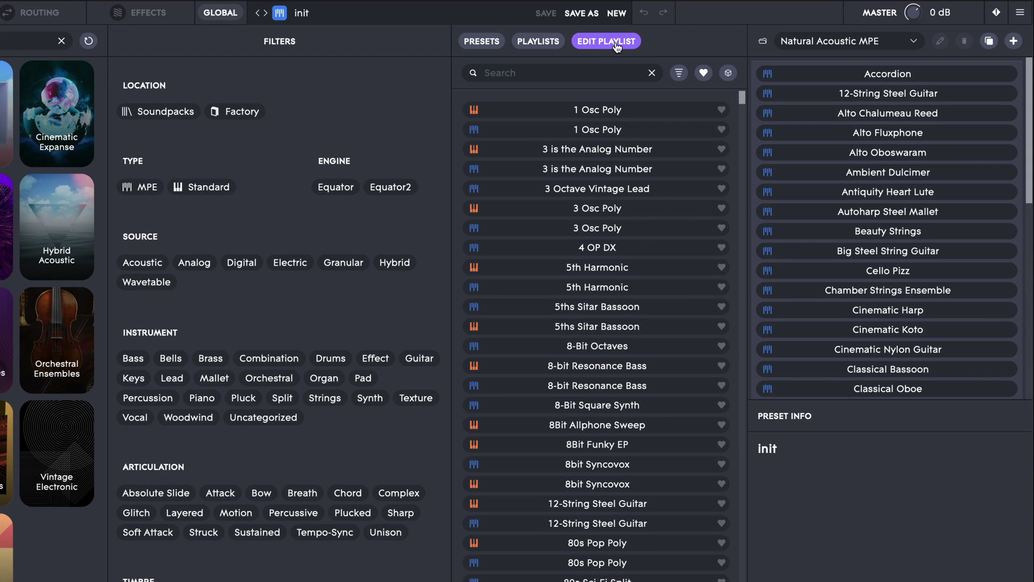
pyautogui.click(988, 42)
pyautogui.click(1016, 42)
pyautogui.click(940, 42)
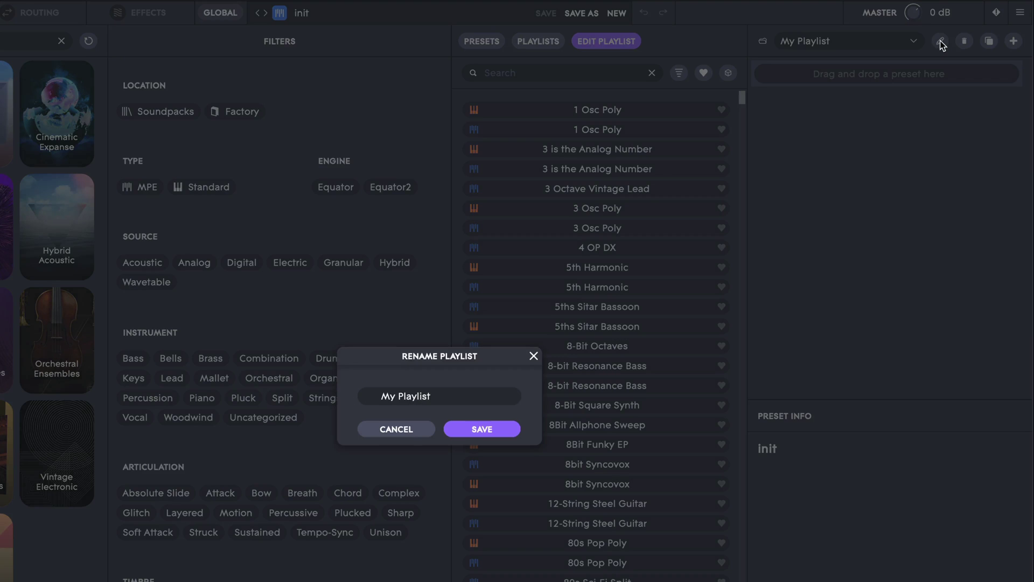
pyautogui.write('My awesome play')
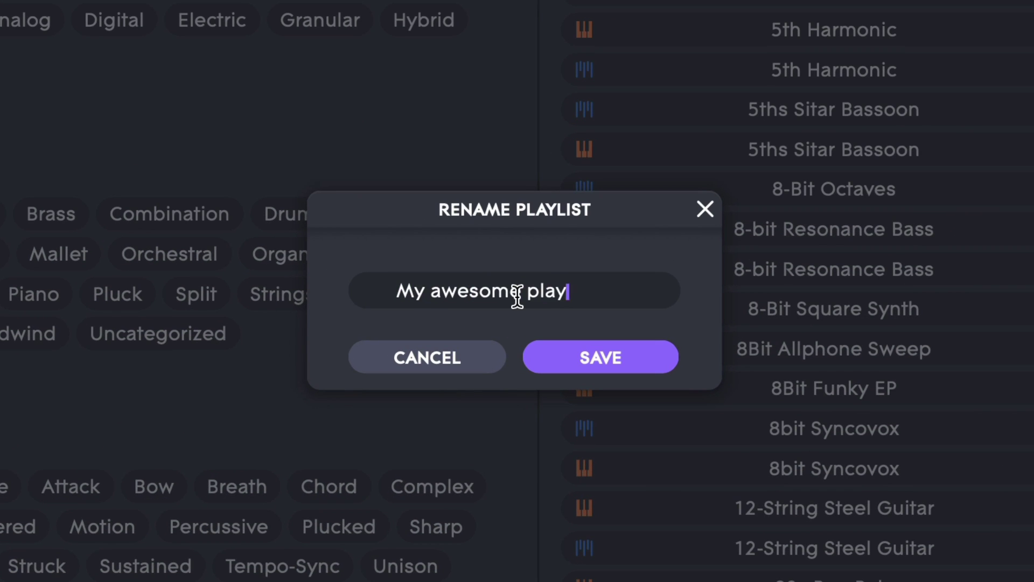
pyautogui.write('list')
pyautogui.click(606, 368)
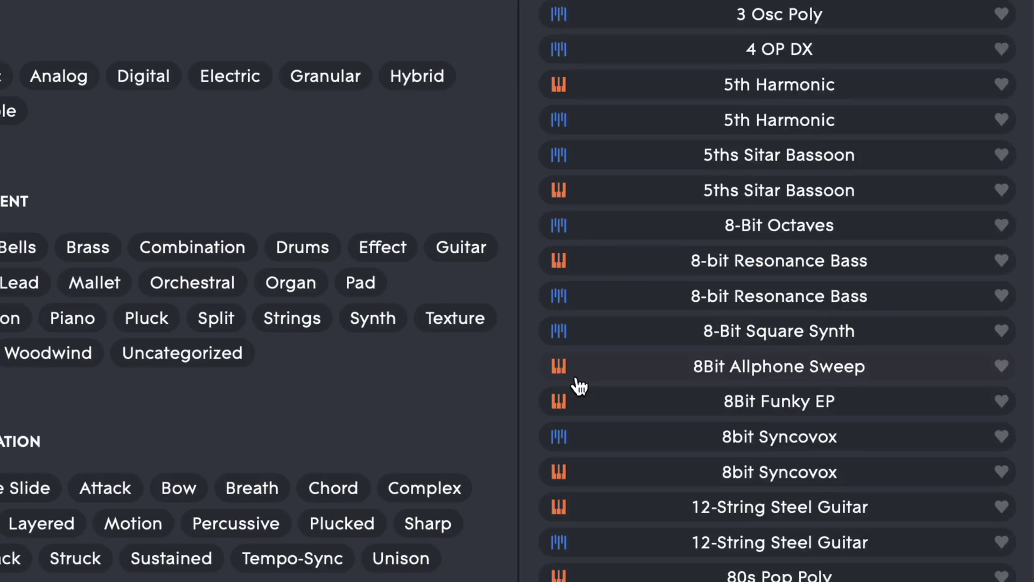
# - Add 5th Harmonic, 8bit Syncovox, 80s Pop Poly and 80s Sharp Synth Player 2
pyautogui.click(598, 287)
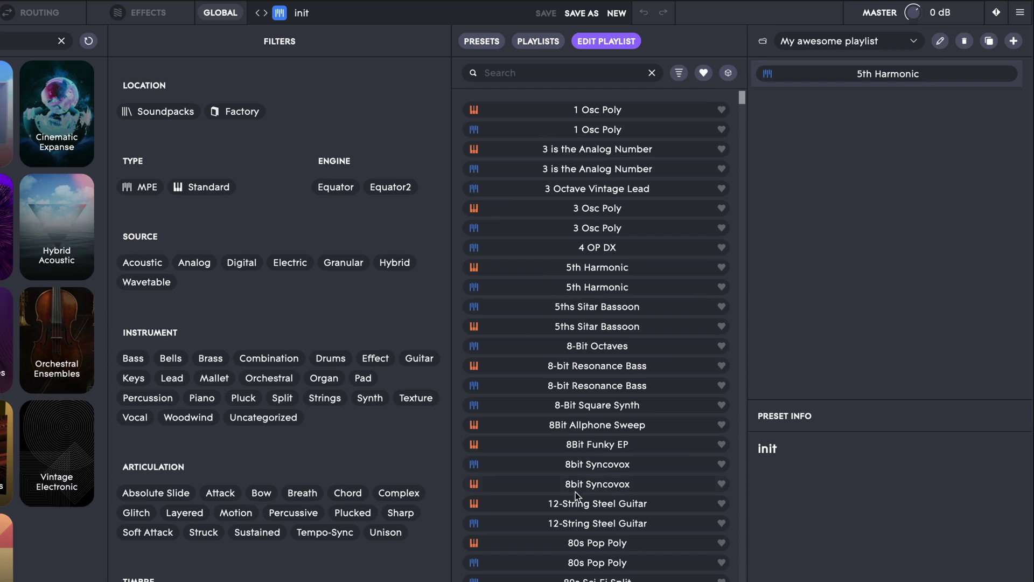
pyautogui.click(599, 484)
pyautogui.click(597, 562)
pyautogui.click(598, 581)
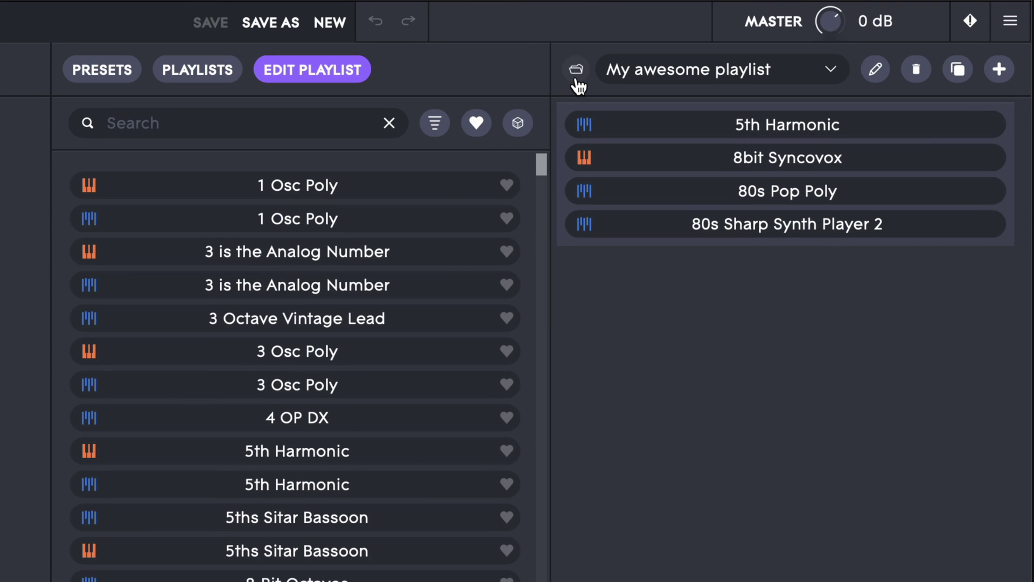
# - Return to the Playlists view and open the dropdown showing 'My awesome playlist'
pyautogui.click(203, 69)
pyautogui.click(372, 124)
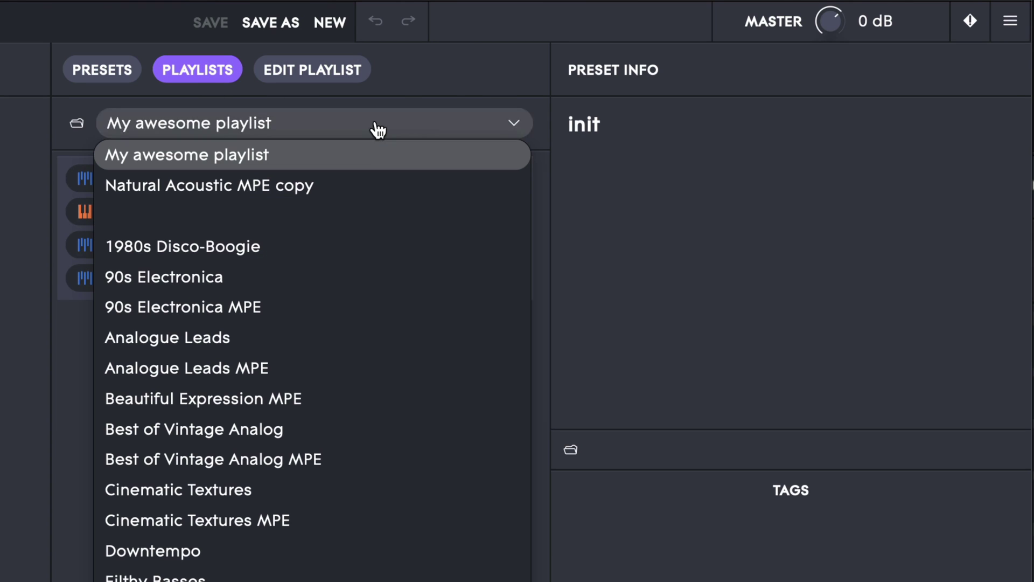